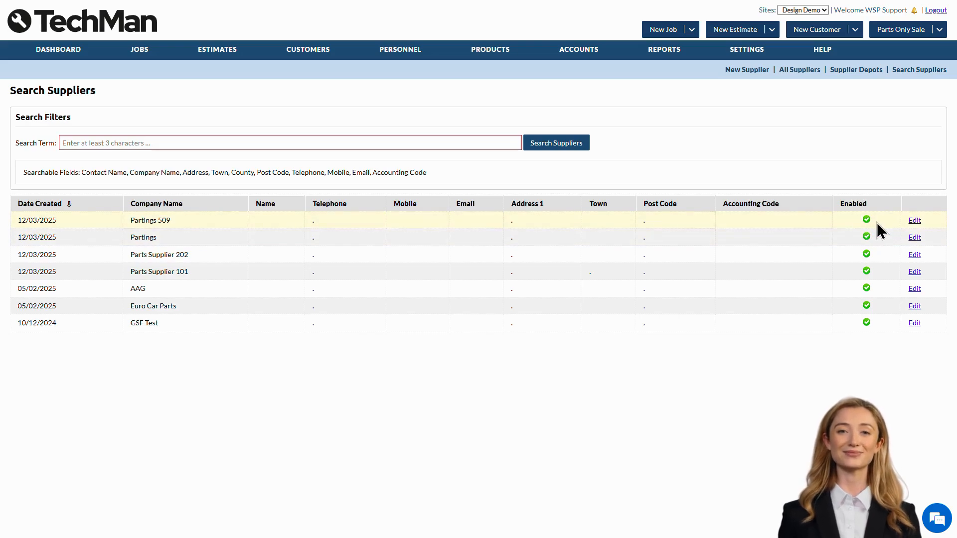
Open the Partings 509 supplier's details, and start a new supplier record with the company name Parts Link.
click(916, 221)
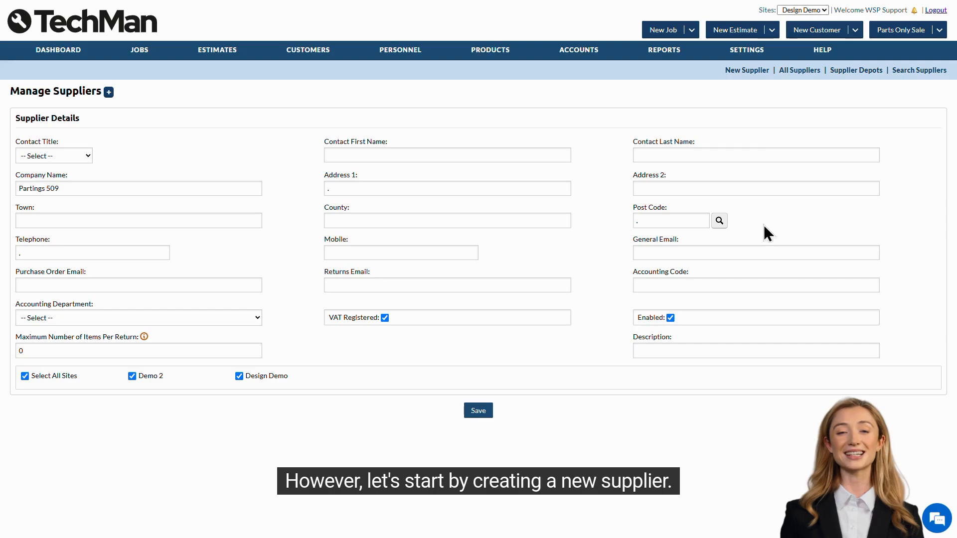
click(747, 73)
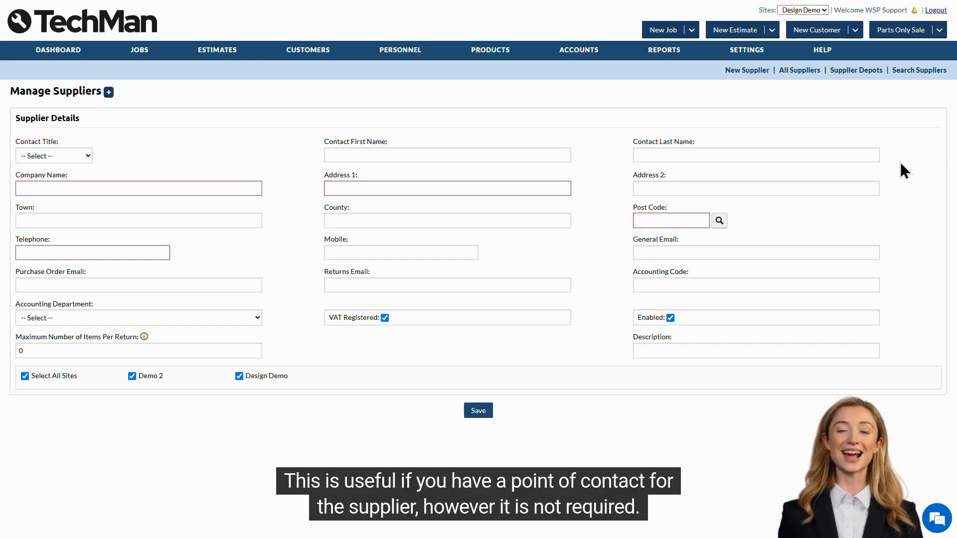
click(162, 185)
text(Parts Link)
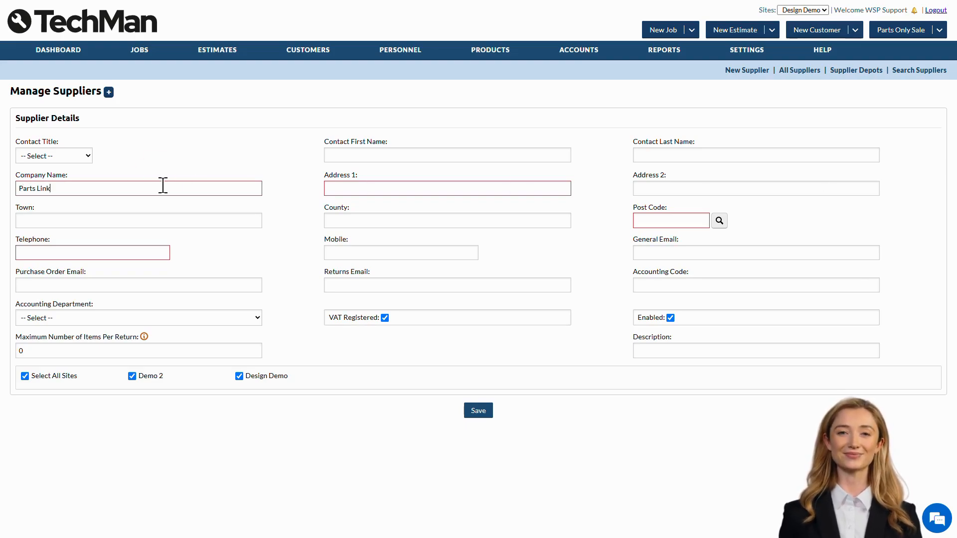
key(Tab)
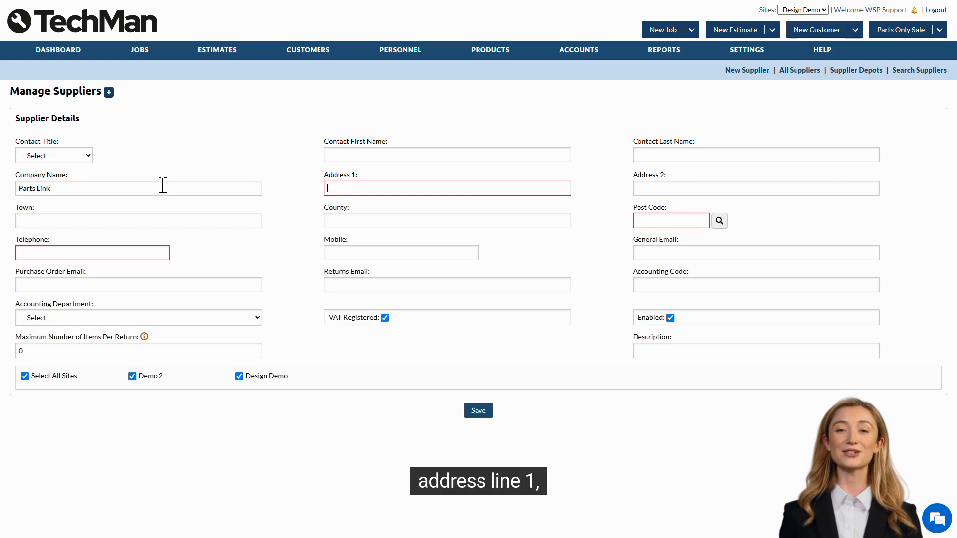
Fill in the new supplier's first address line, post code and telephone number.
key(Tab)
key(Tab)
key(Tab)
key(Tab)
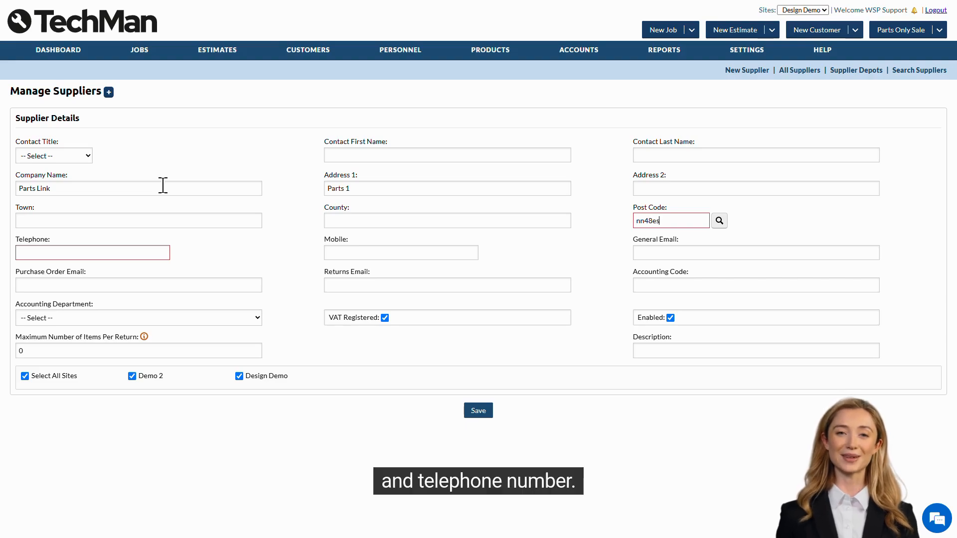
key(Tab)
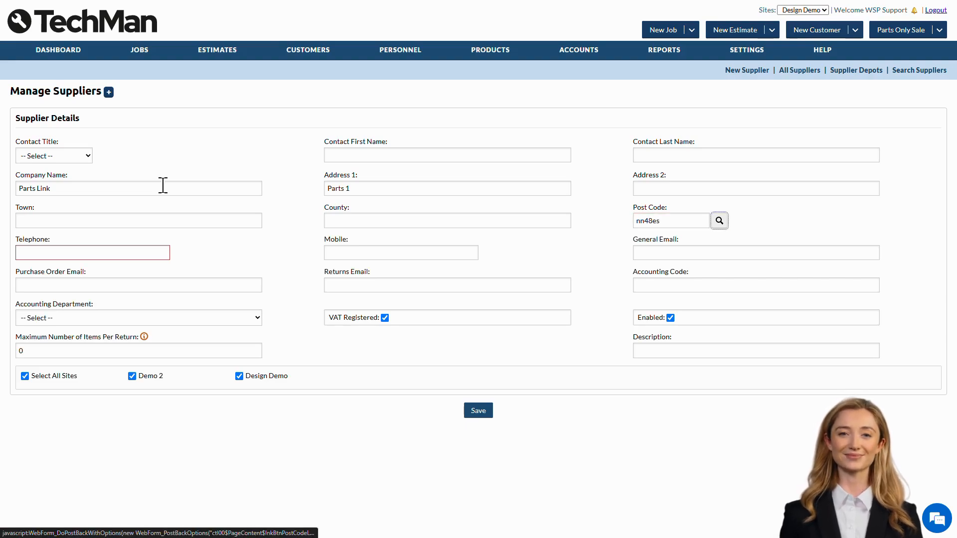
key(Tab)
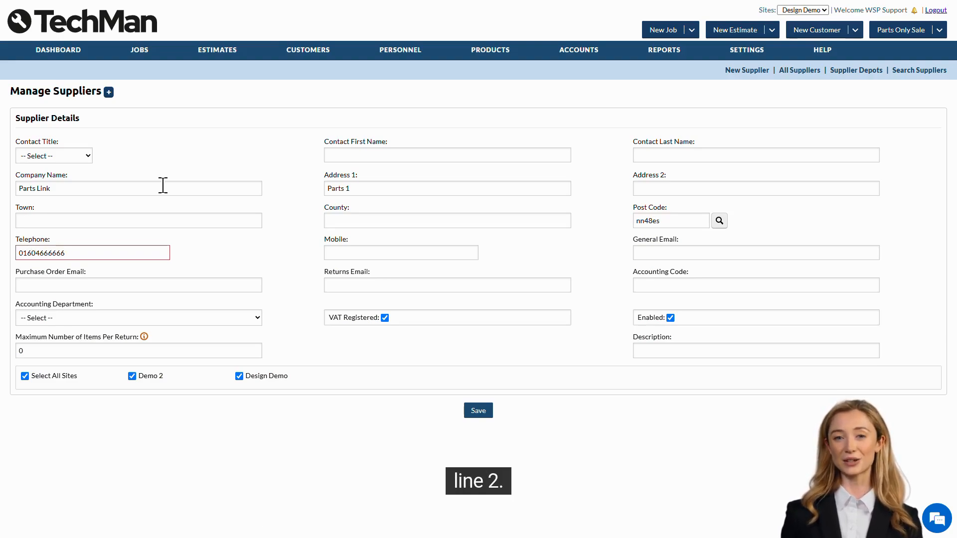
Fill in the supplier's general email and purchase order email, leaving the mobile number blank.
key(Tab)
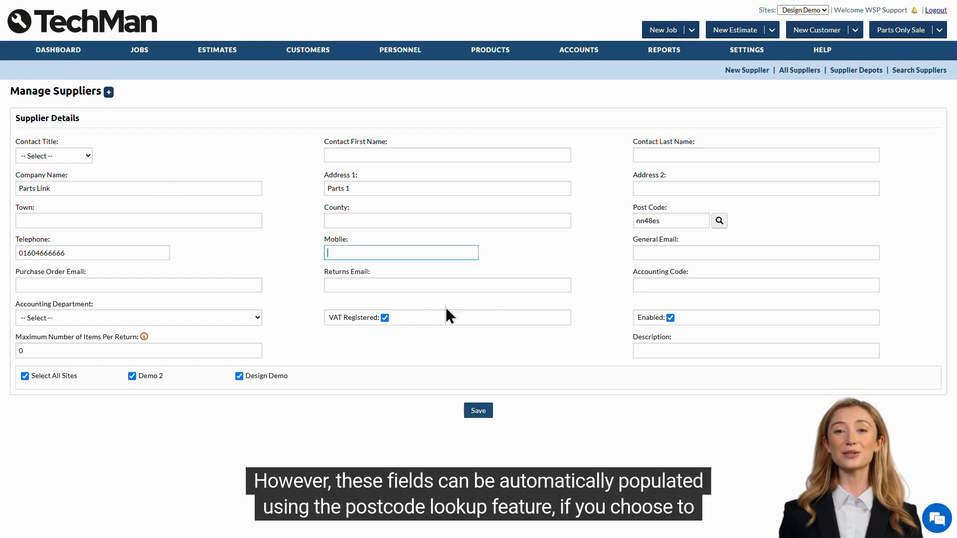
key(Tab)
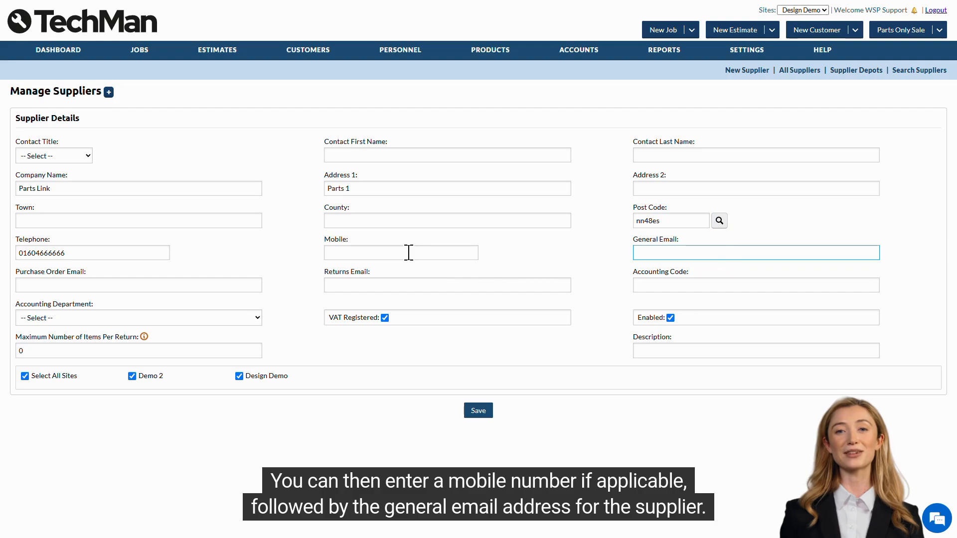
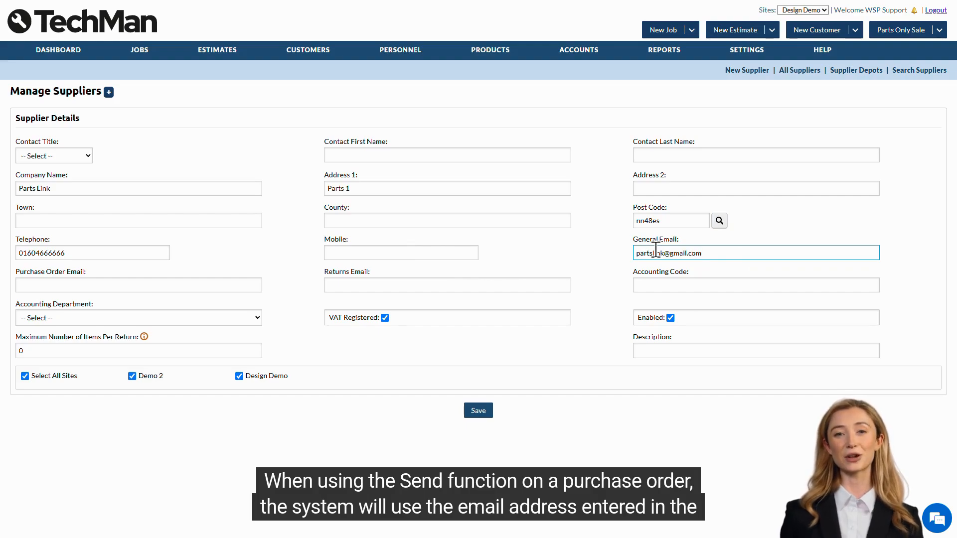
key(Tab)
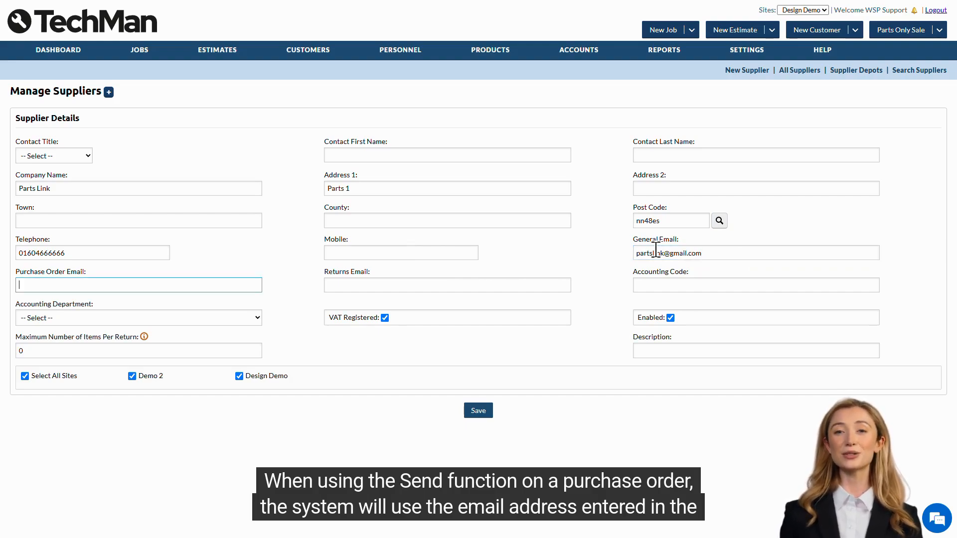
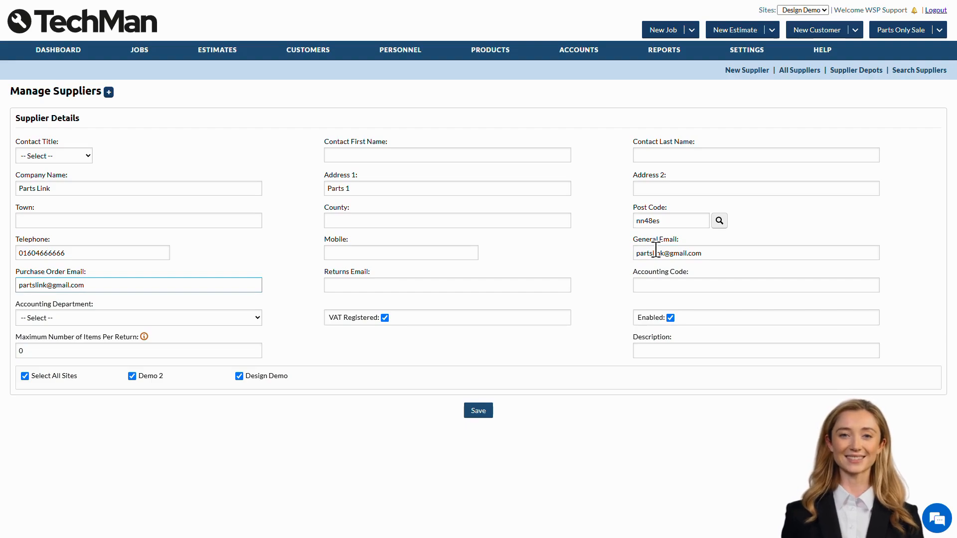
Fill in the supplier's returns email and set the accounting department to 01 : Design Demo.
key(Tab)
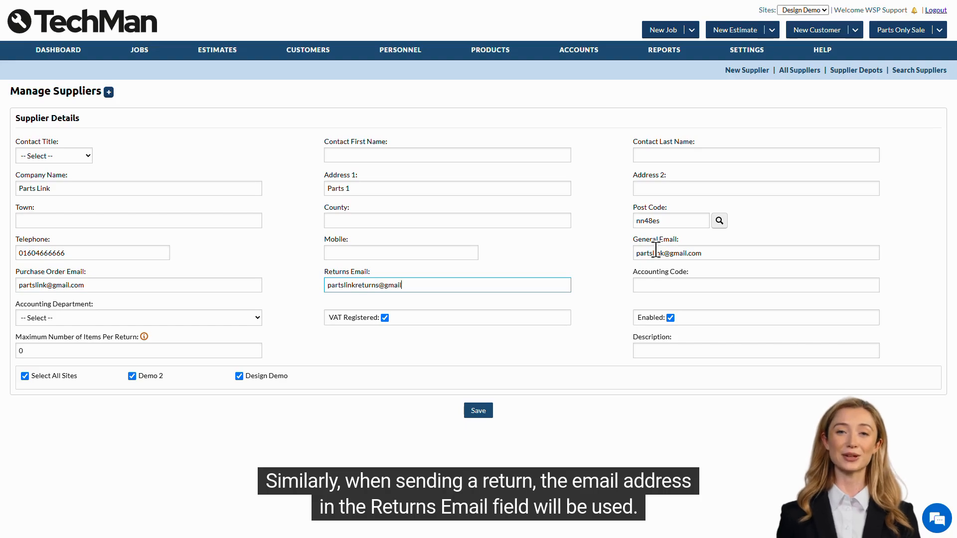
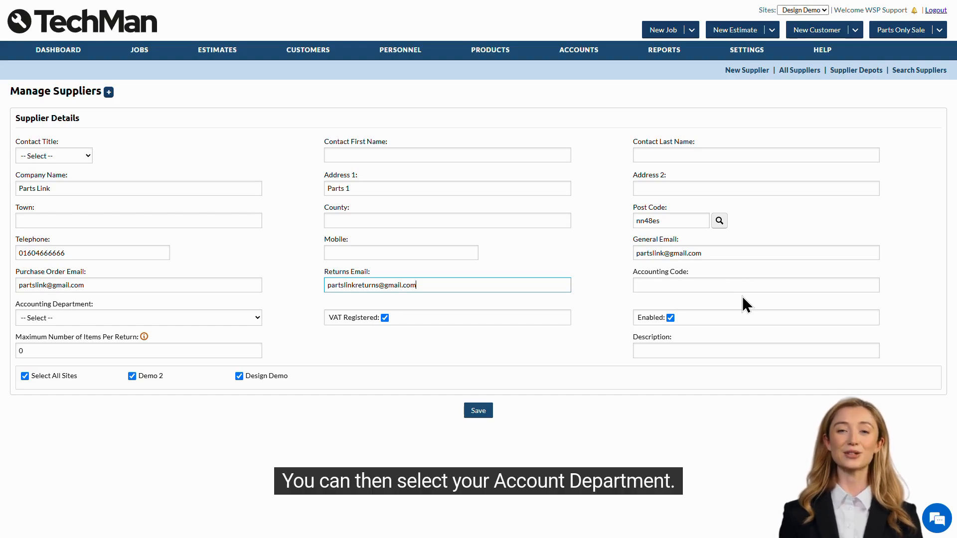
click(236, 318)
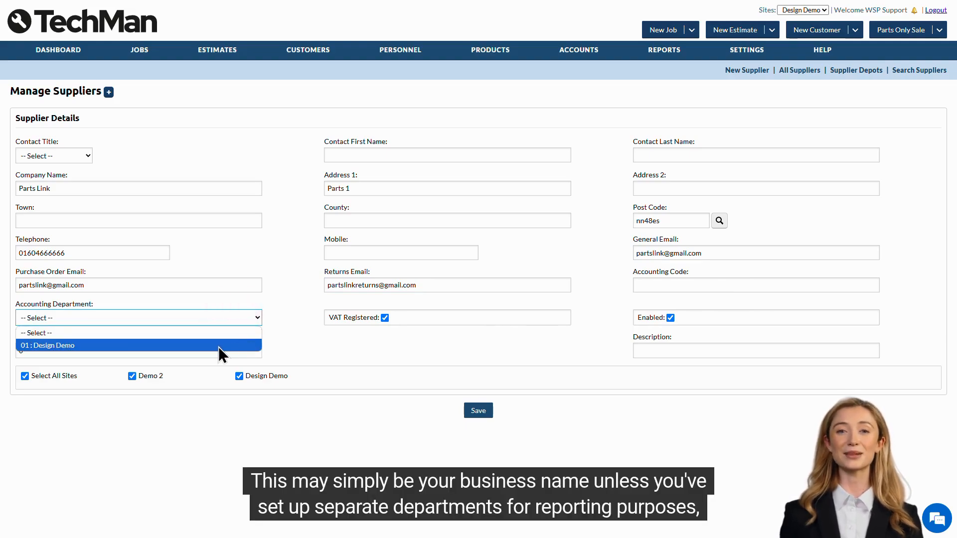
click(252, 346)
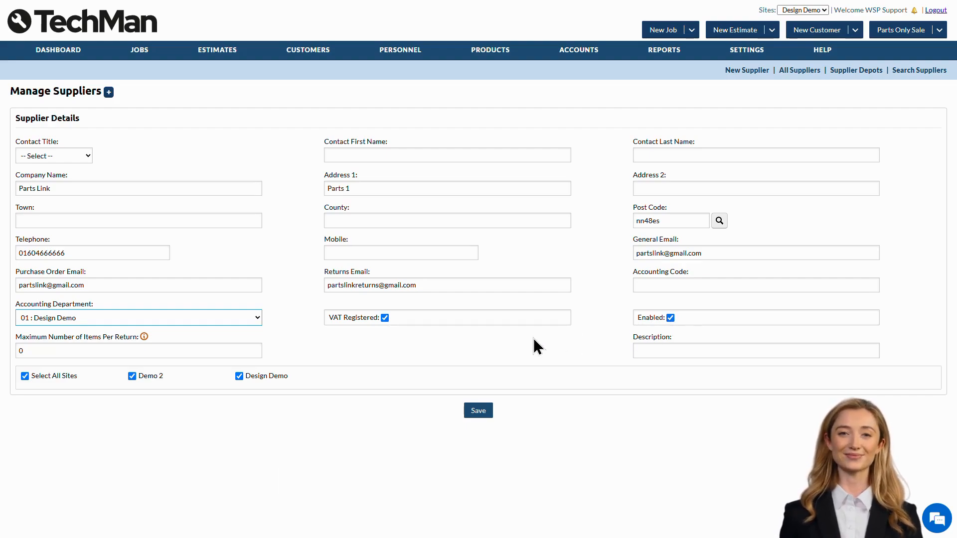
Set the supplier's maximum number of items per return to 10 and save the supplier record.
mouse_move(145, 338)
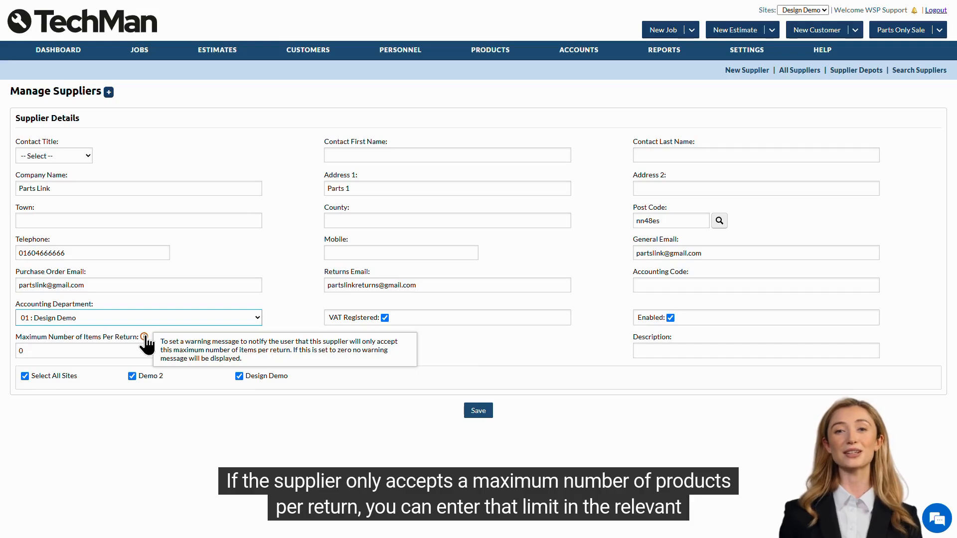
click(129, 351)
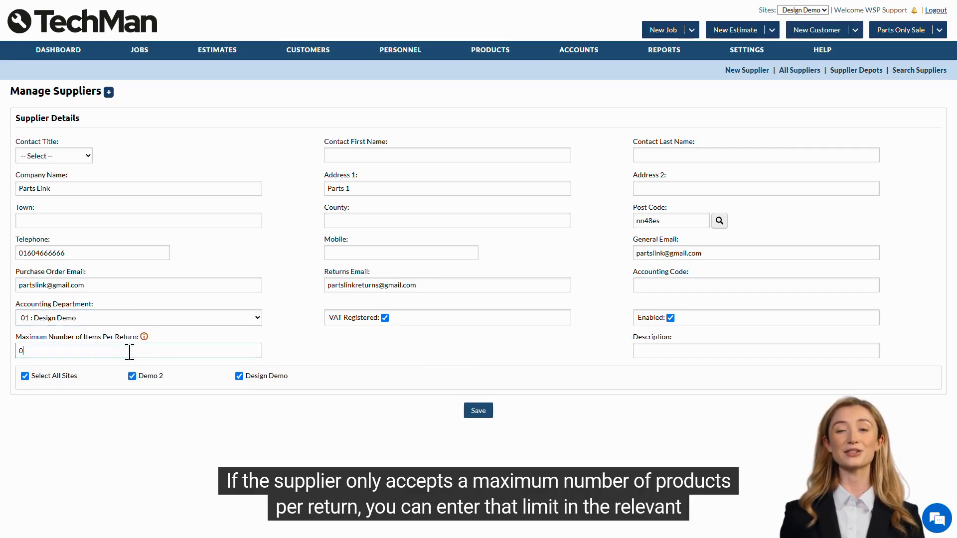
key(BackSpace)
text(10)
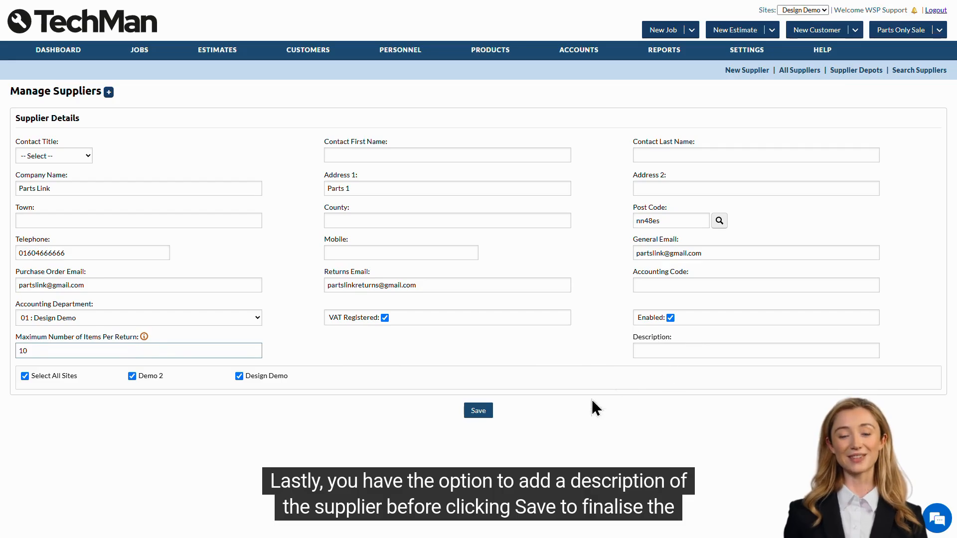
click(476, 413)
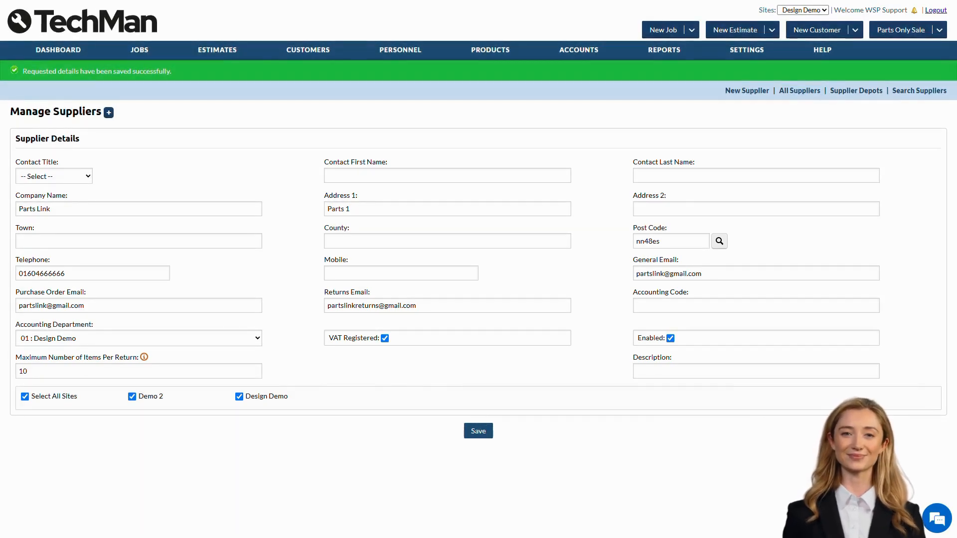
Open the GY 195/50R15 82H tyre from the full product list, and start a new product record.
mouse_move(477, 61)
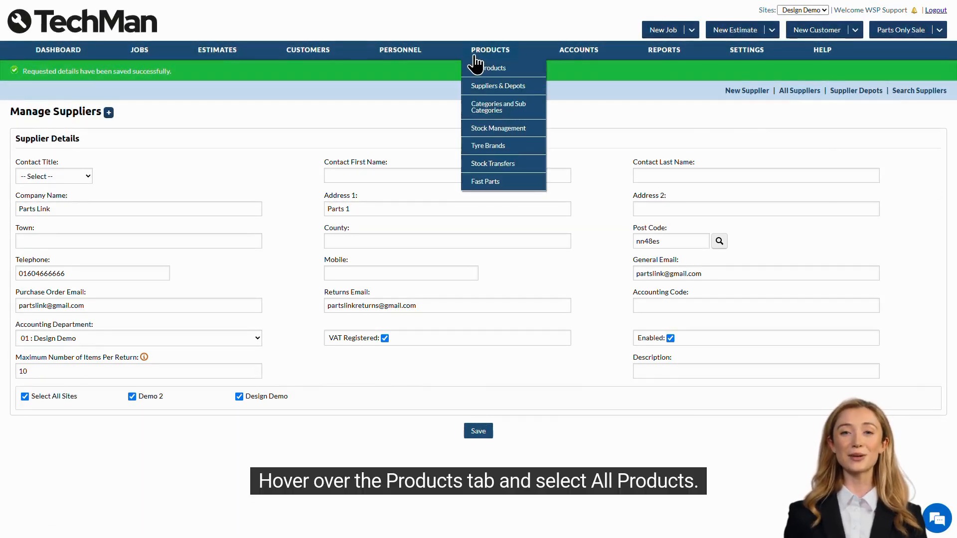
click(519, 74)
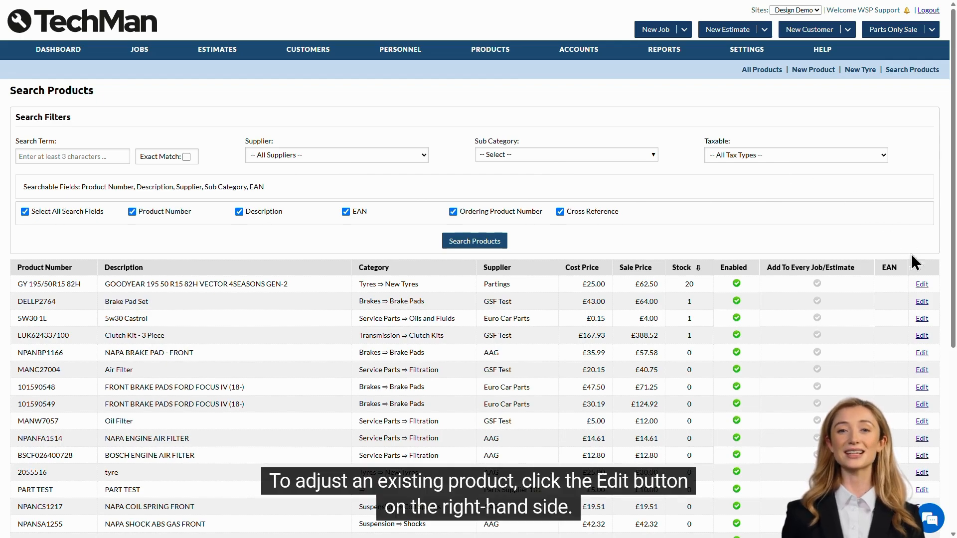
click(921, 285)
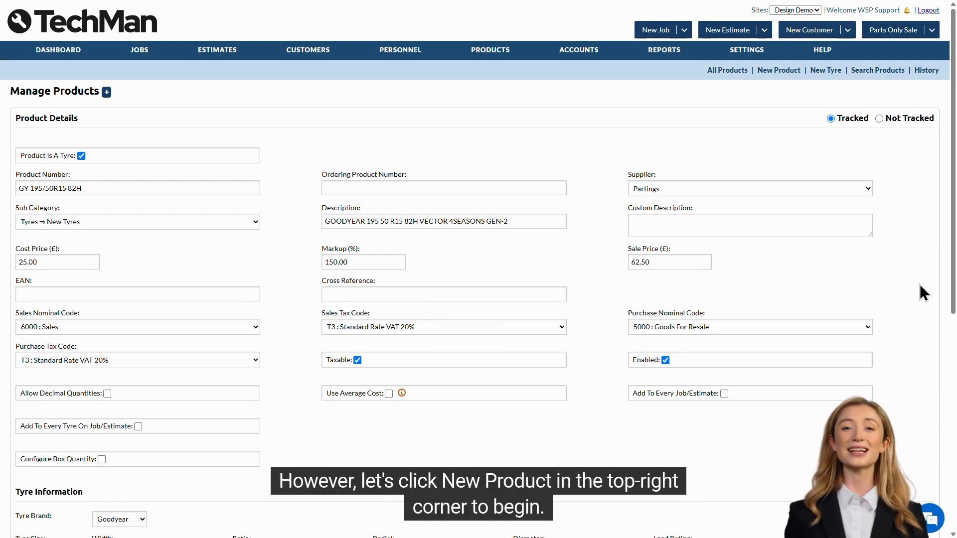
click(775, 76)
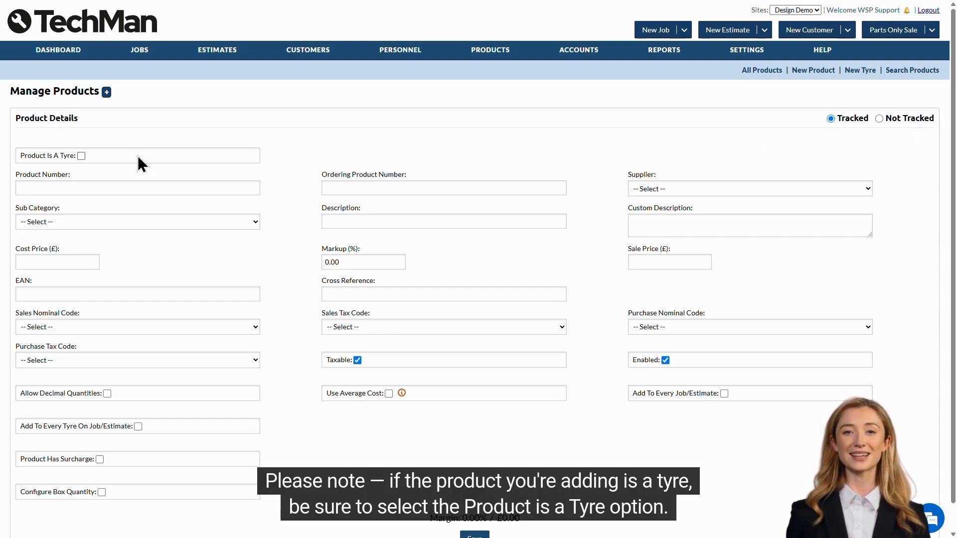
Mark the new product as a tyre and examine the additional Tyre Information fields.
click(81, 156)
scroll(297, 222, down, 2)
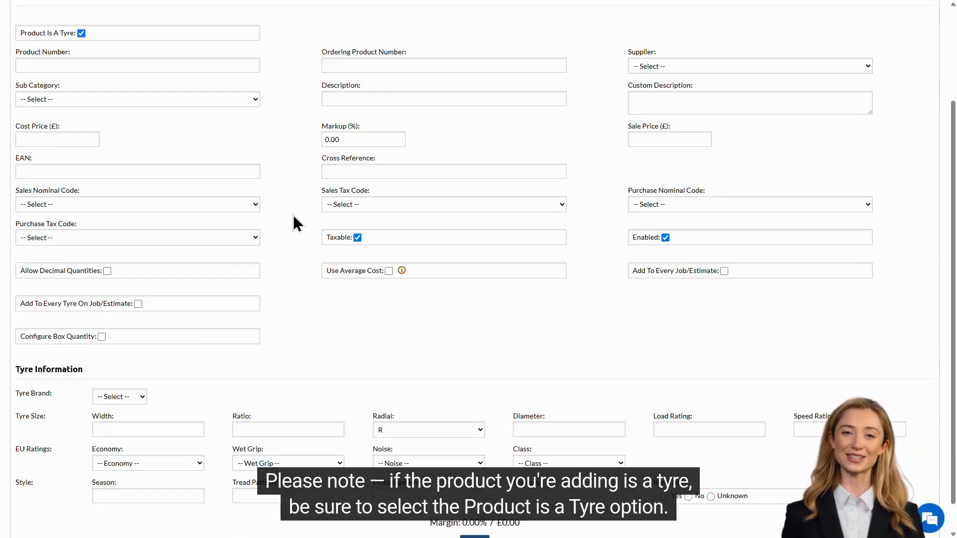
scroll(297, 221, down, 1)
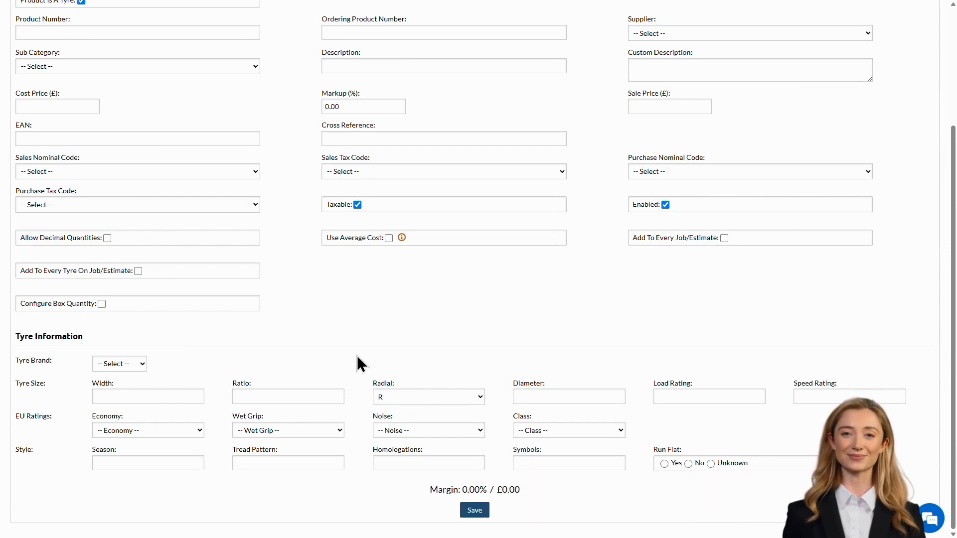
scroll(357, 355, up, 3)
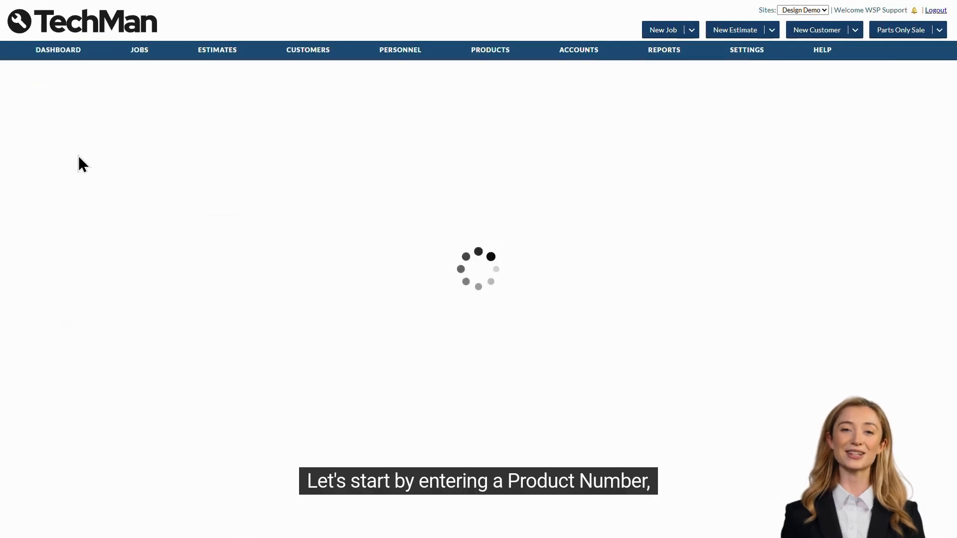
Enter Part12345 as both the product number and the description of the new product.
click(121, 185)
text(Pa)
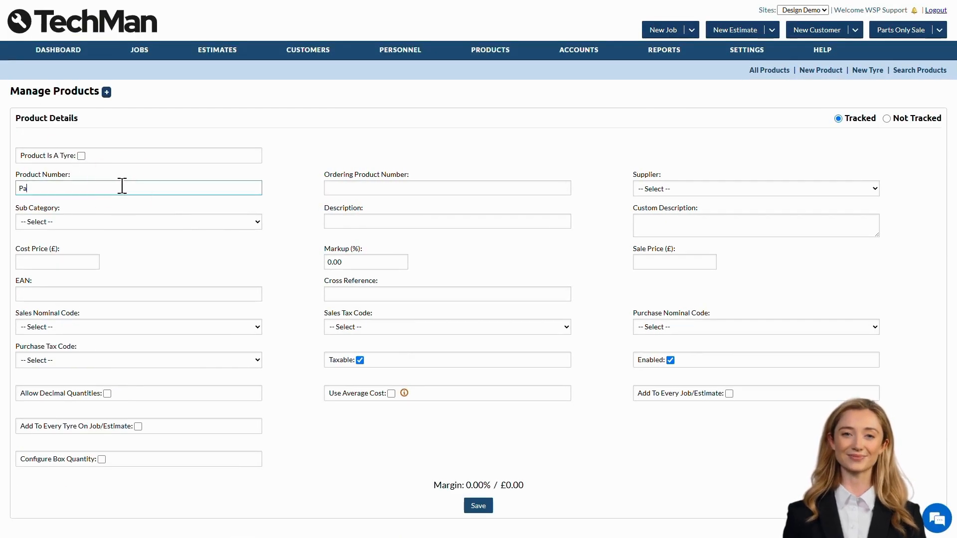
text(rt12345)
key(Tab)
key(Tab)
key(Tab)
key(Tab)
text(Part12345)
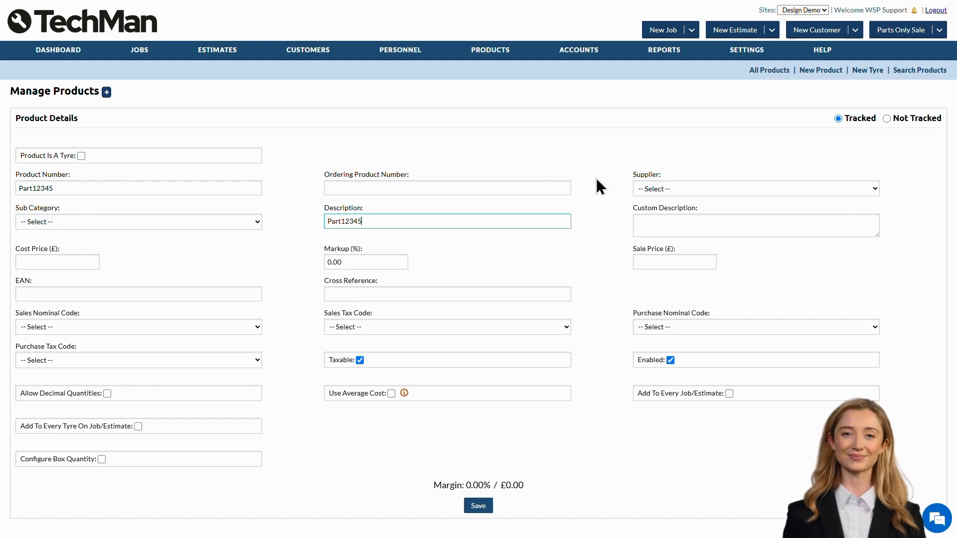
Set the product's supplier to Parts Supplier 101 and its sub category to Consumables ⇒ Miscellaneous.
click(742, 187)
click(746, 266)
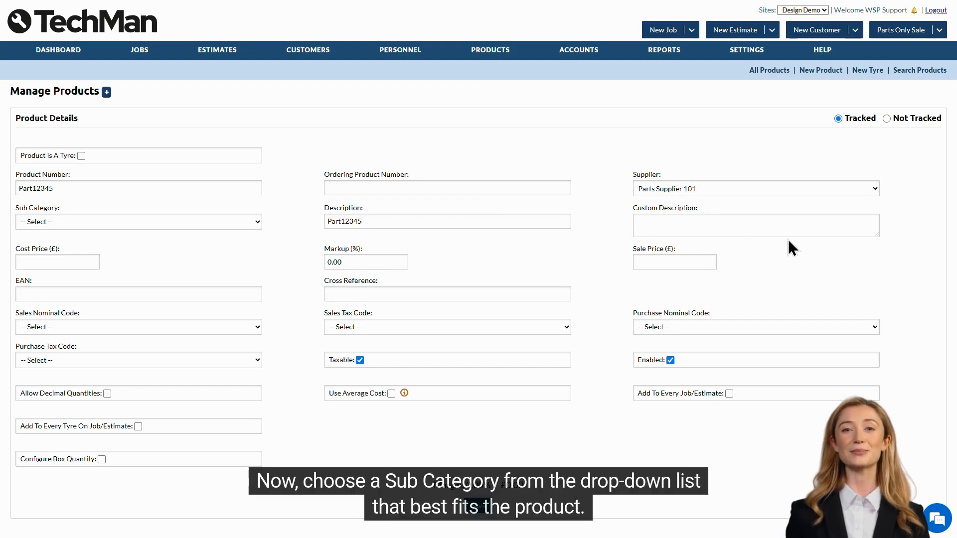
click(210, 222)
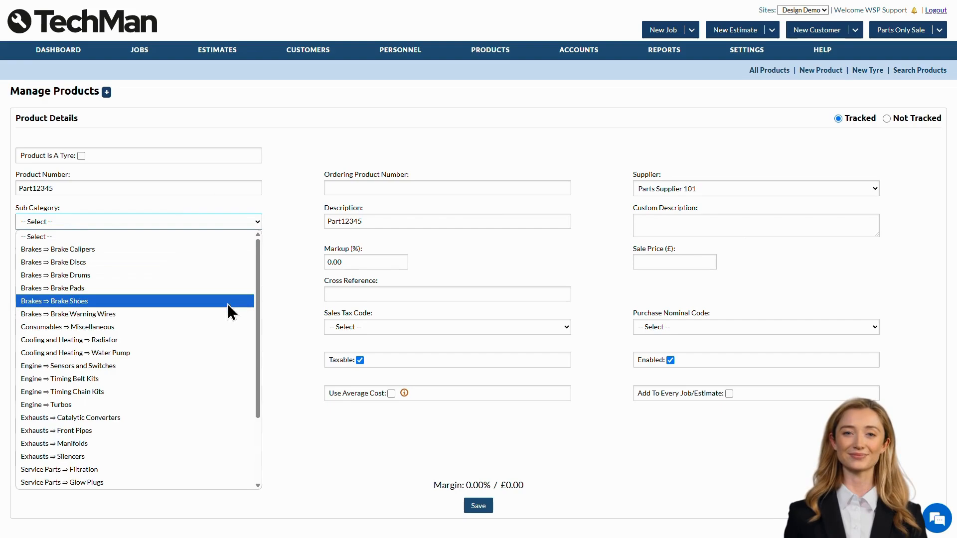
click(133, 326)
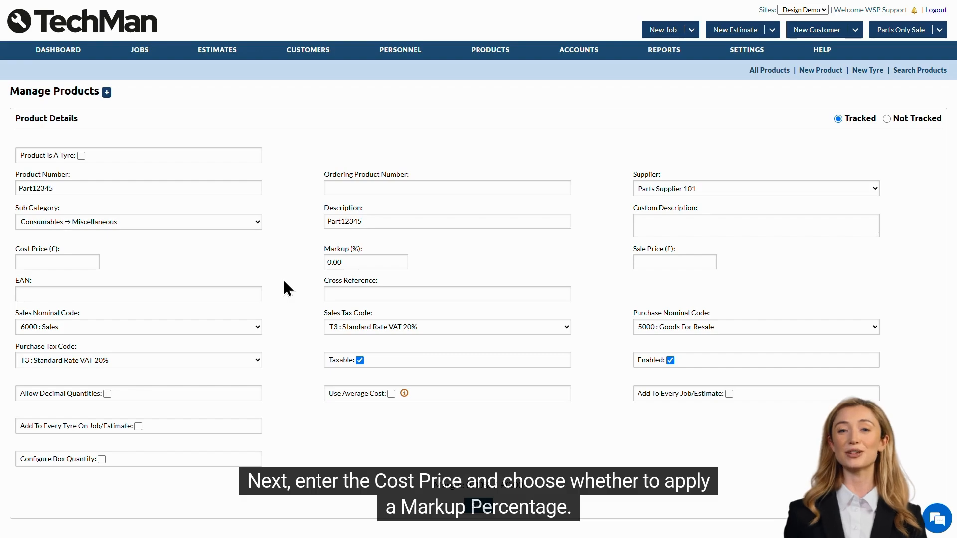
Set the new product's cost price to £5 and apply a markup of 100%.
click(66, 261)
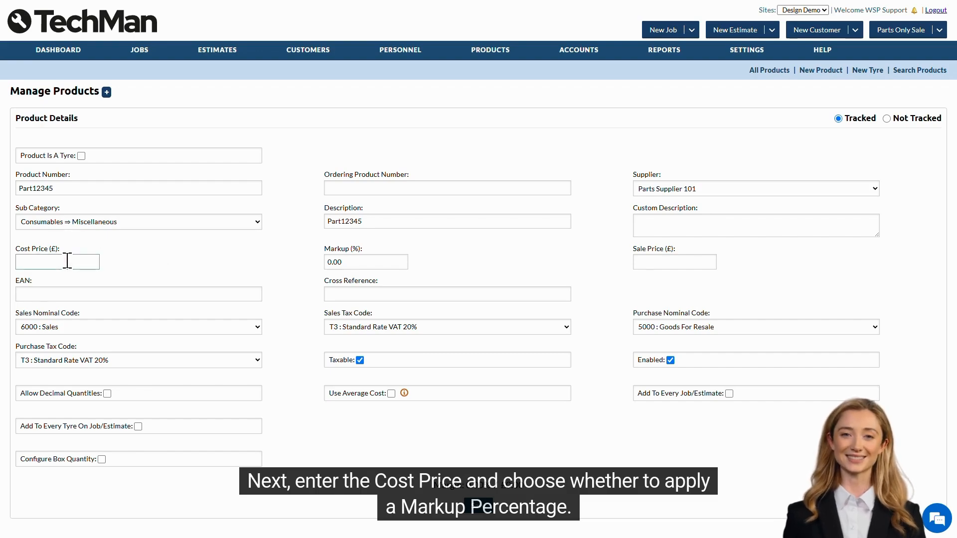
text(5)
click(347, 262)
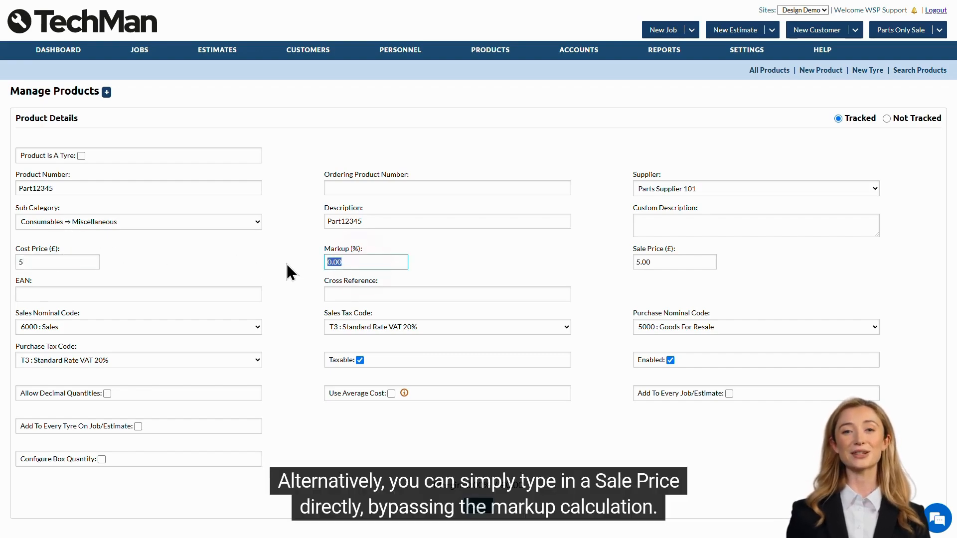
text(100)
key(Tab)
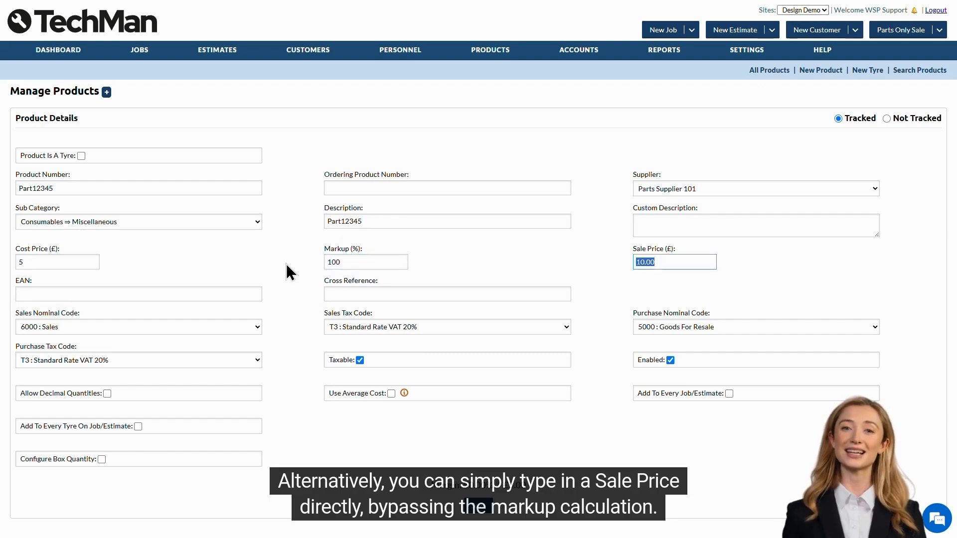
Override the calculated sale price of the product with £20.
click(661, 262)
drag(674, 263, 590, 264)
text(20)
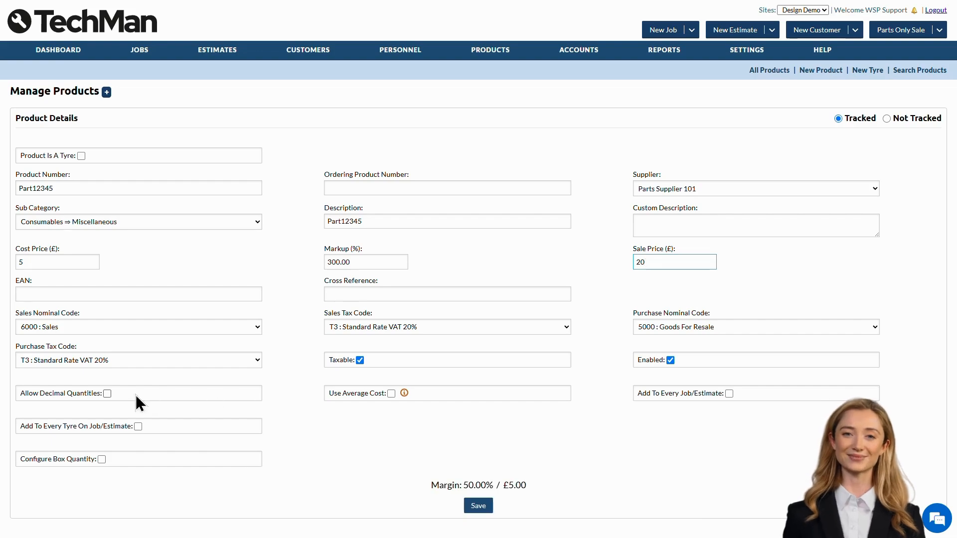
Enable Allow Decimal Quantities and Use Average Cost for the product, and save the record.
click(107, 394)
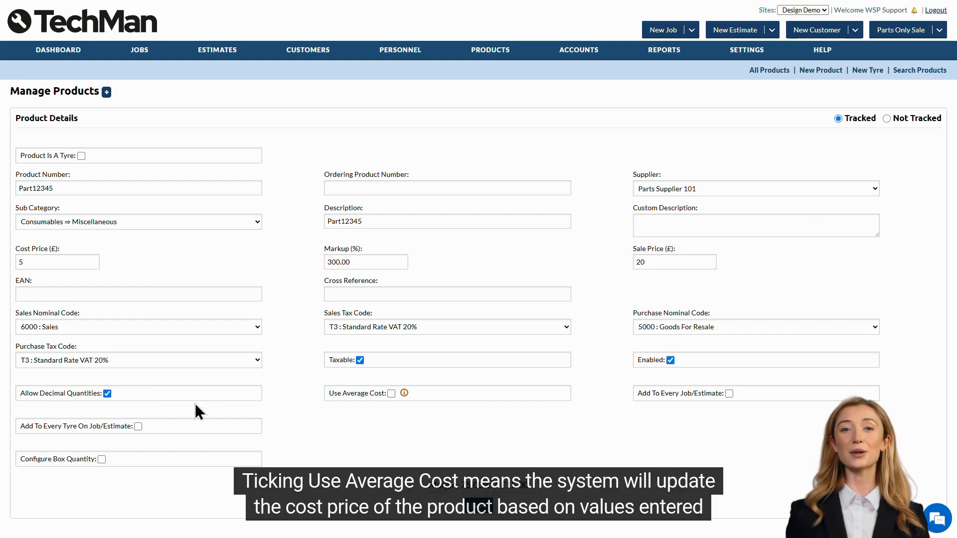
mouse_move(404, 394)
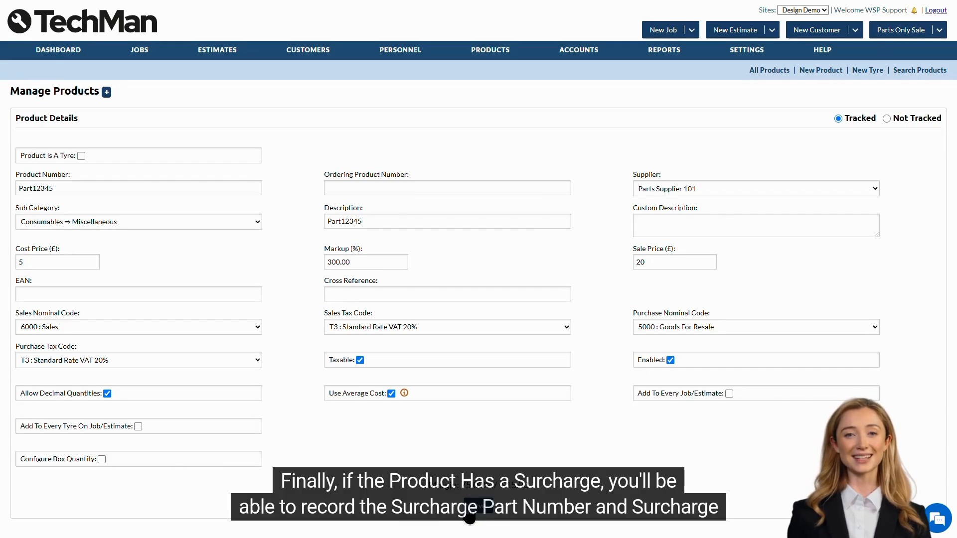
click(480, 509)
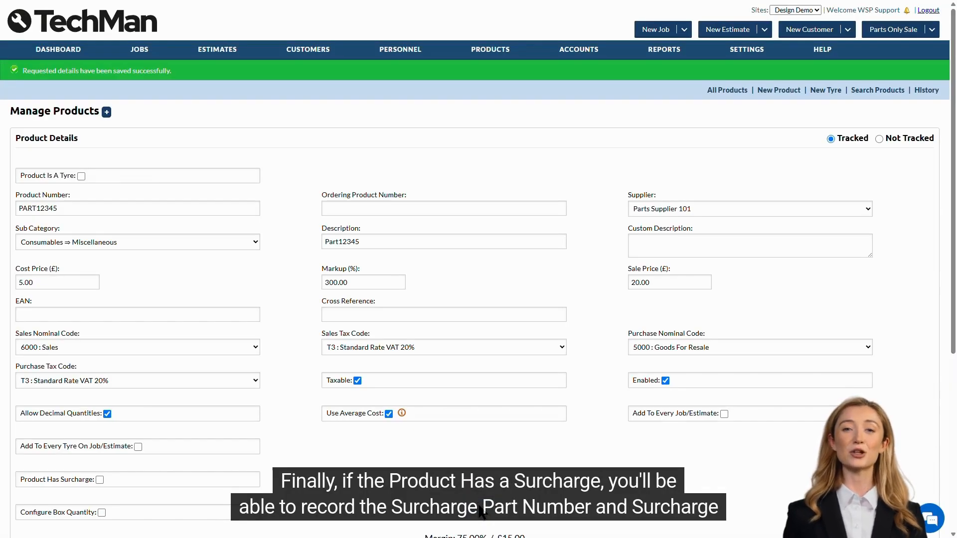